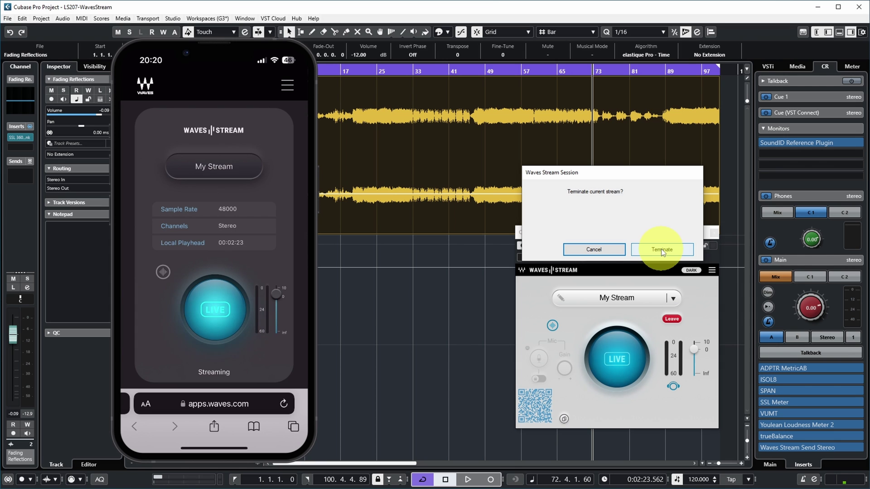
# Step: Confirm terminating the current stream in the Waves Stream Send Stereo plug-in
pyautogui.click(661, 249)
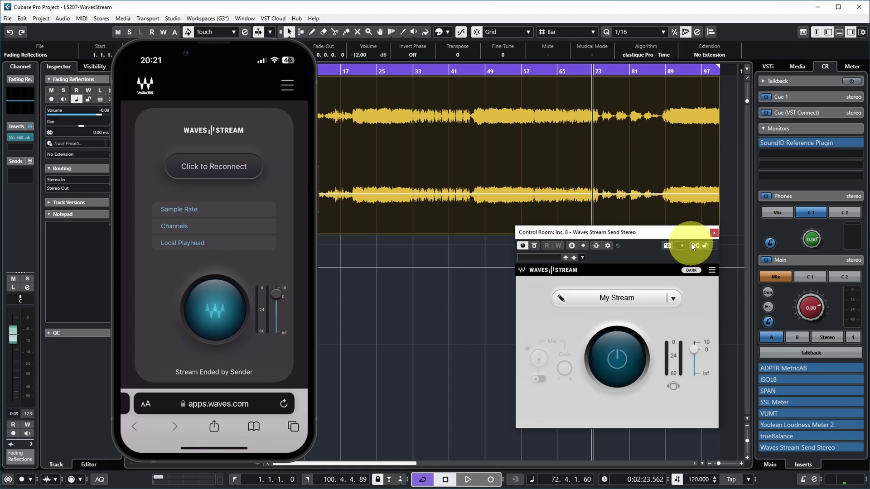
# Step: Try the Waves Stream Send Stereo plug-in's dark theme and its 125% and 75% GUI sizes, returning to 100%
pyautogui.click(693, 272)
pyautogui.click(695, 270)
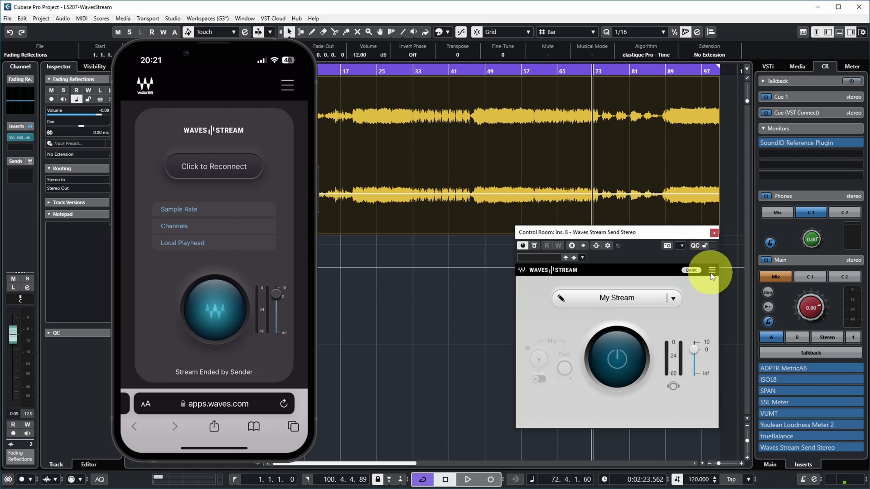
pyautogui.click(712, 270)
pyautogui.click(724, 304)
pyautogui.click(761, 260)
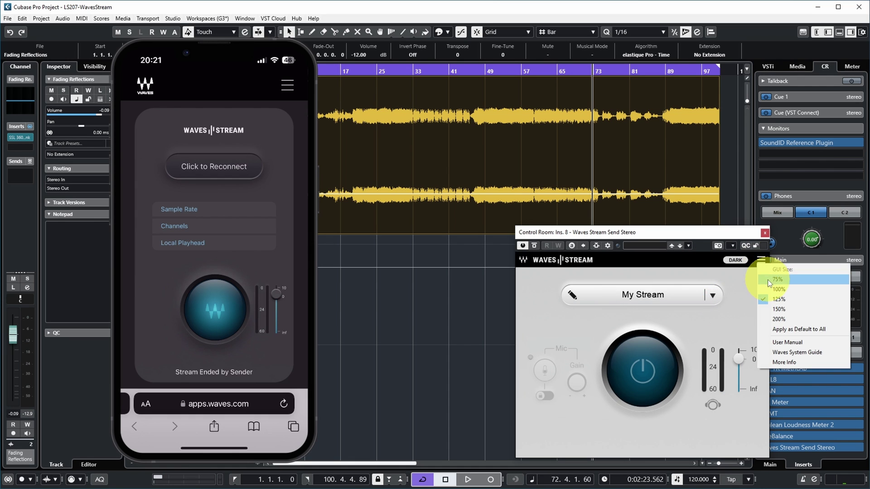
pyautogui.click(768, 279)
pyautogui.click(664, 275)
pyautogui.click(692, 306)
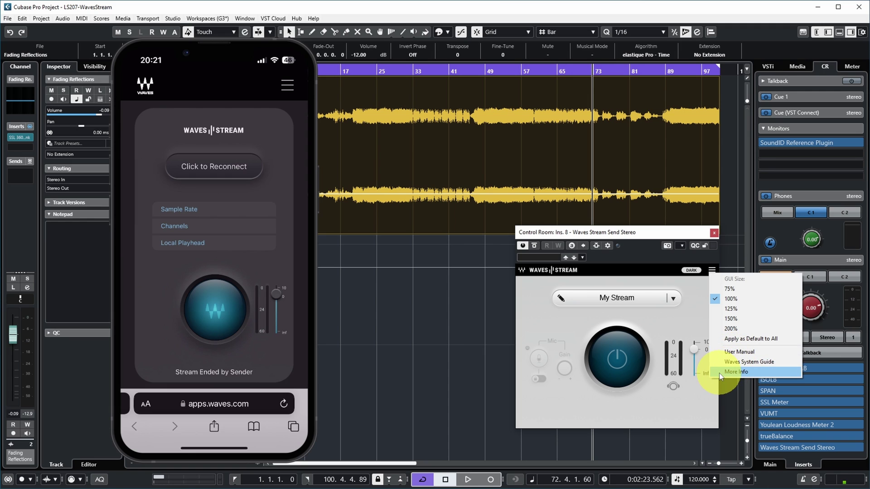
pyautogui.click(718, 373)
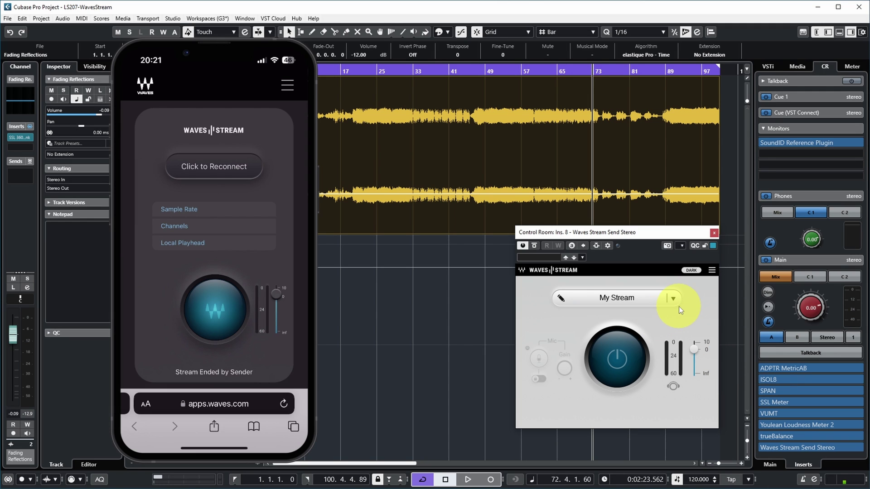
# Step: Toggle the passcode option in the Send plug-in's stream options
pyautogui.click(671, 298)
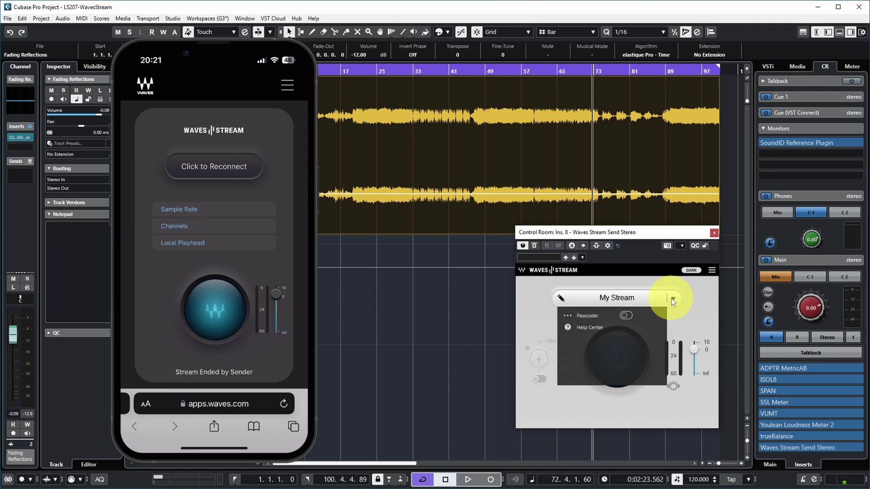
pyautogui.click(629, 317)
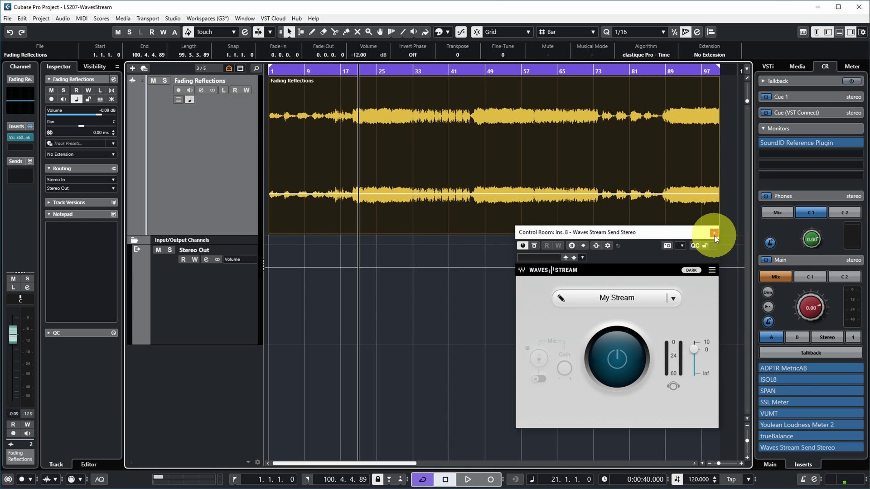
# Step: Close the Waves Stream Send Stereo window and remove the plug-in from the Control Room's main inserts
pyautogui.click(714, 234)
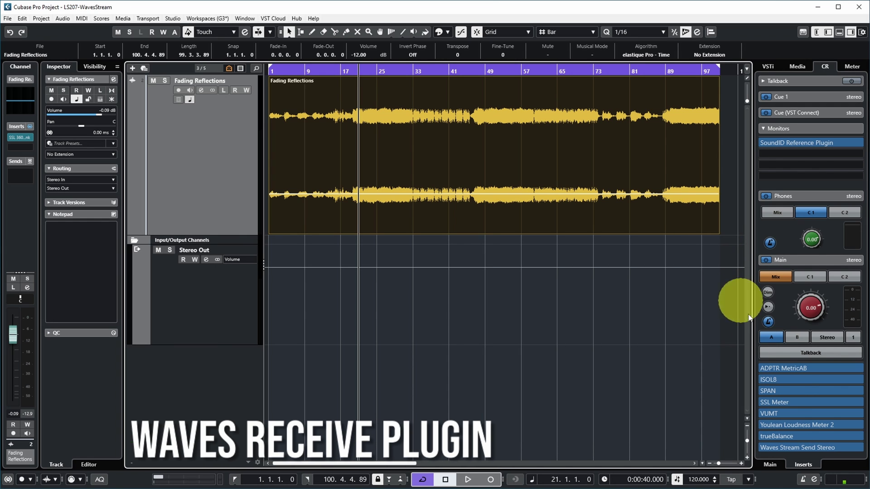
pyautogui.moveTo(827, 448); pyautogui.dragTo(668, 411)
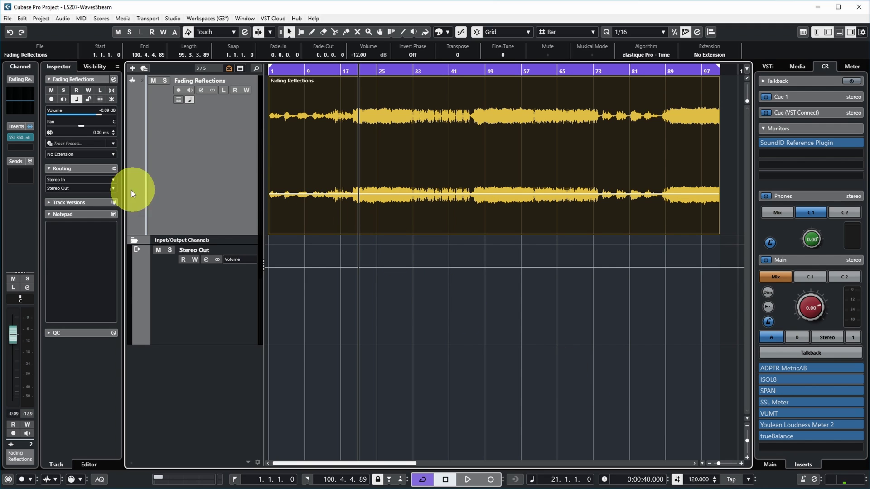
# Step: Insert Waves Stream Send Stereo in the Fading Reflections track's second insert slot and set the track's output to No Bus
pyautogui.click(29, 146)
pyautogui.write('strea')
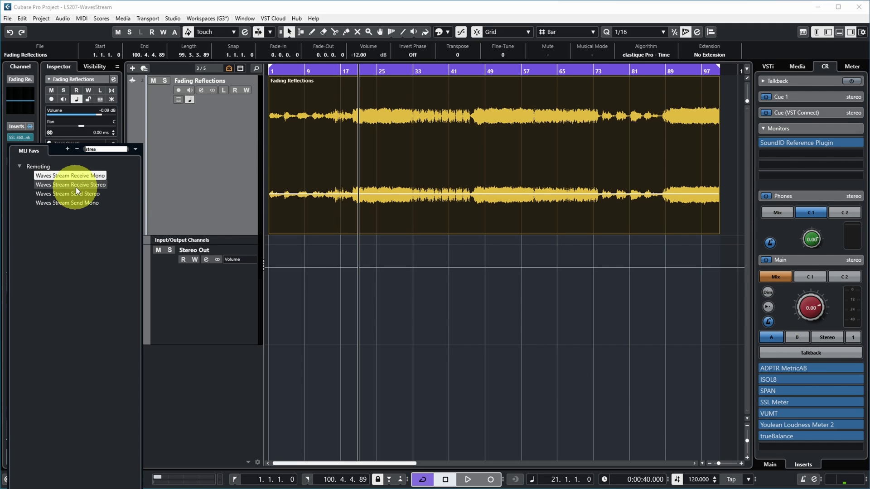
pyautogui.click(75, 193)
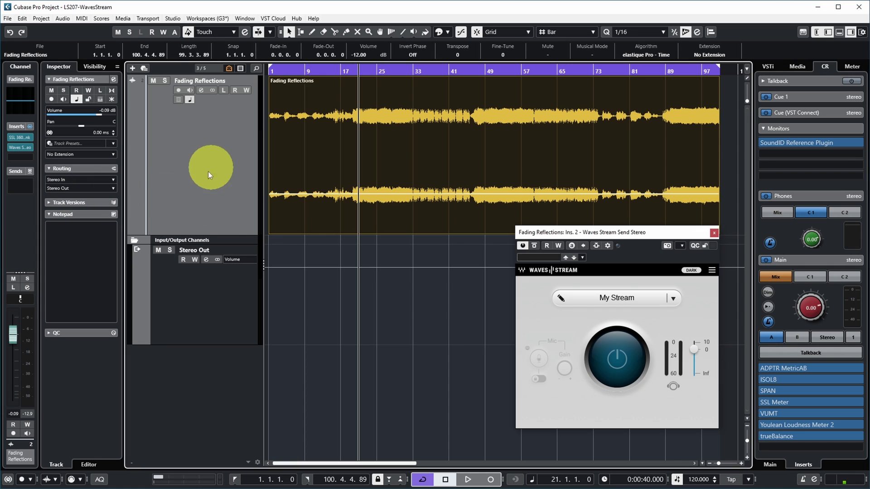
pyautogui.click(79, 188)
pyautogui.click(72, 228)
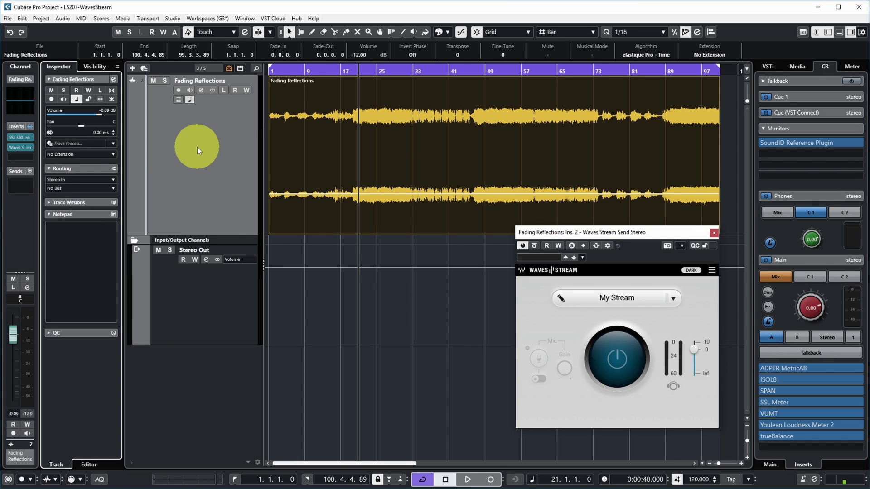
# Step: Add a stereo audio track named RemoteStream with Stereo In as input and Stereo Out as output
pyautogui.rightClick(197, 147)
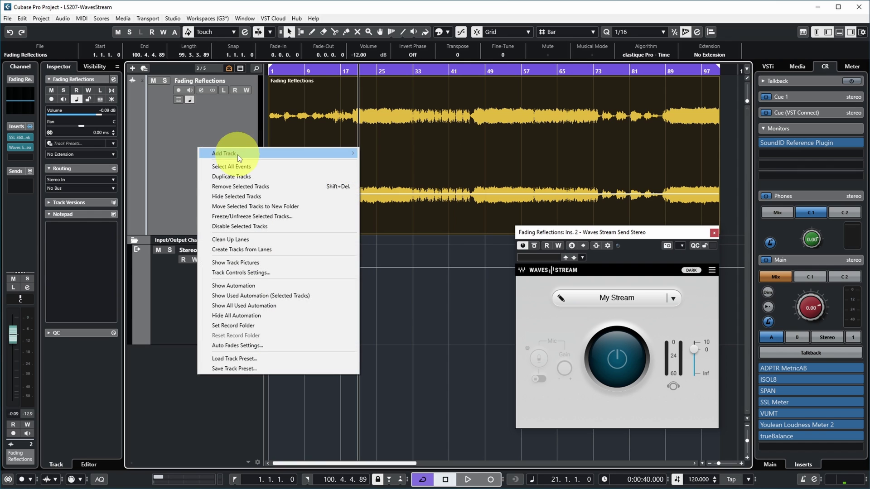
pyautogui.moveTo(237, 154)
pyautogui.click(392, 154)
pyautogui.write('Re')
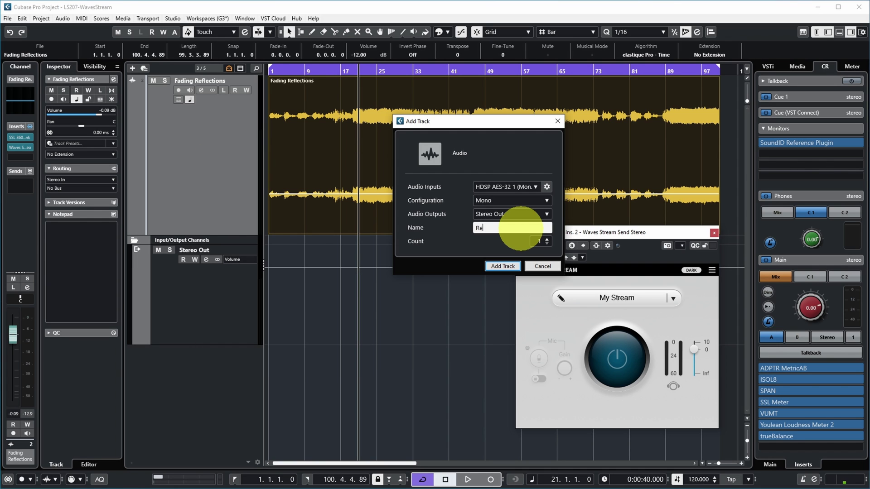
pyautogui.write('moteStream')
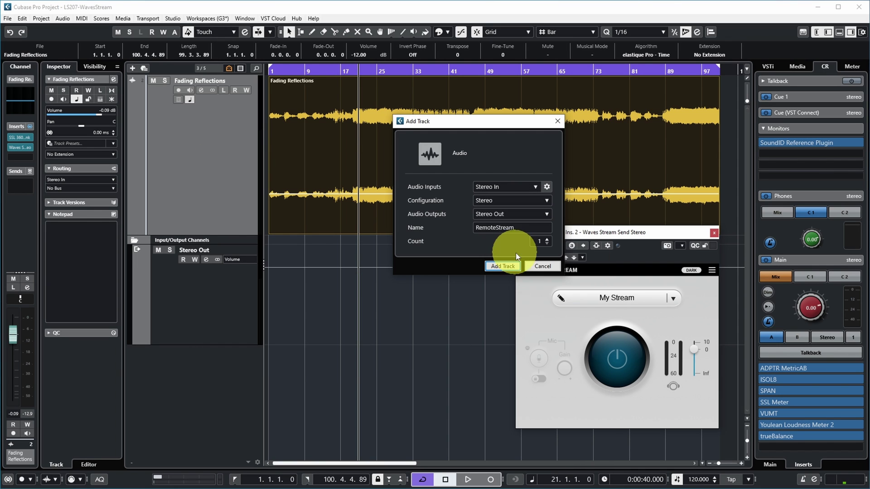
pyautogui.click(503, 266)
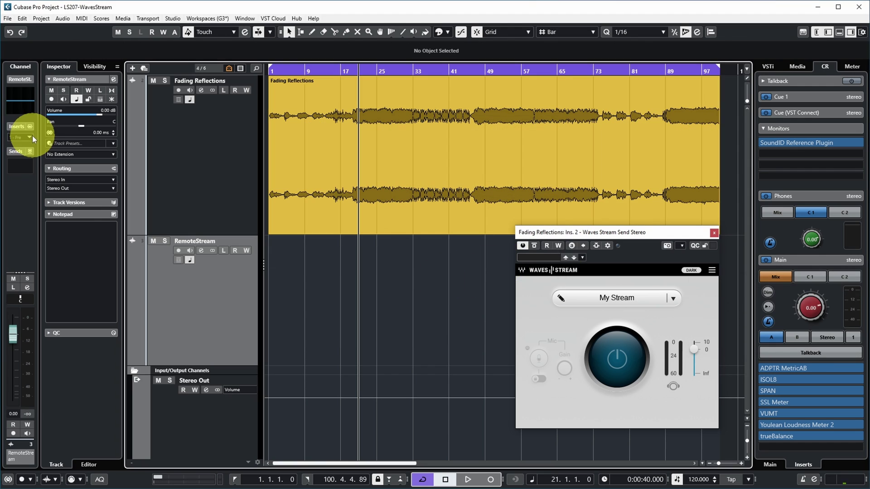
# Step: Insert Waves Stream Receive Stereo in the first insert slot of the RemoteStream track
pyautogui.click(31, 135)
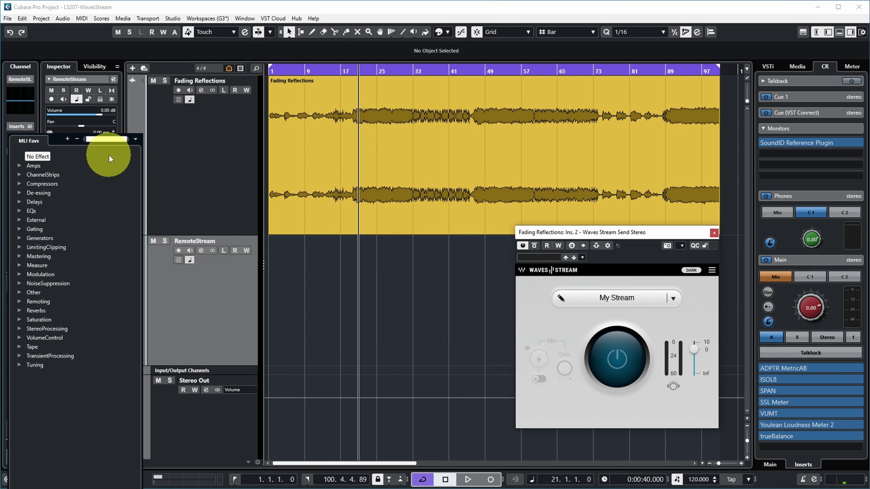
pyautogui.write('stream')
pyautogui.click(72, 176)
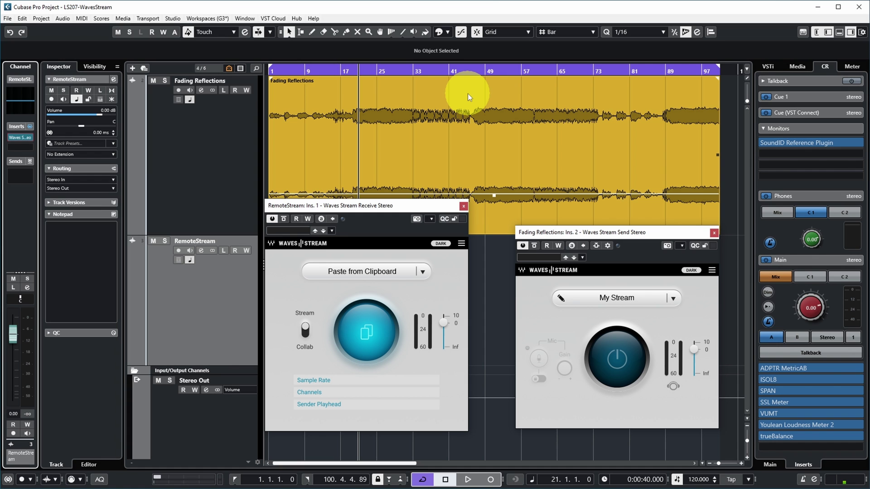
# Step: Play the project briefly to check the signal level reaching the Send plug-in, and stop playback
pyautogui.press('space')
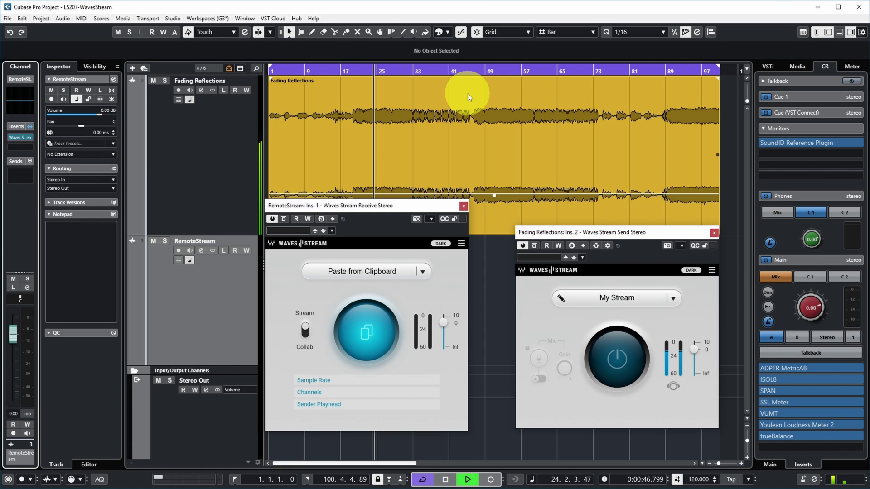
pyautogui.press('space')
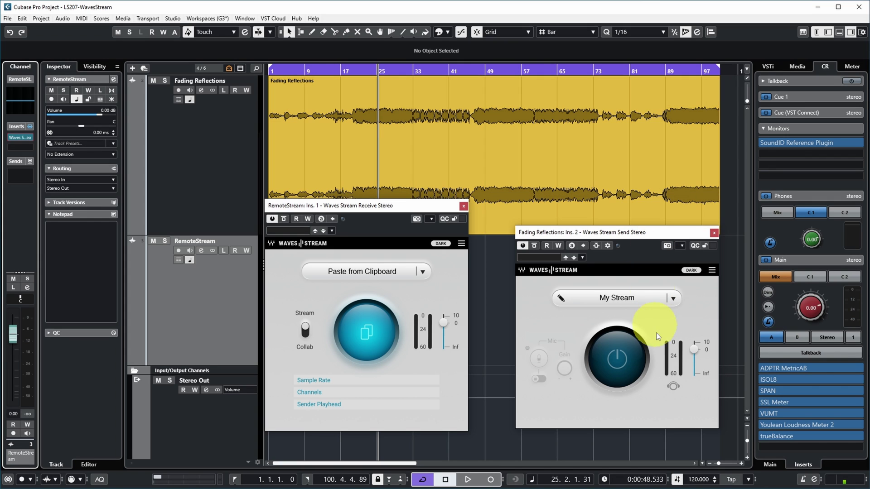
# Step: Start the stream in the Send plug-in and join it in the Receive plug-in with the stream link from the clipboard
pyautogui.click(618, 360)
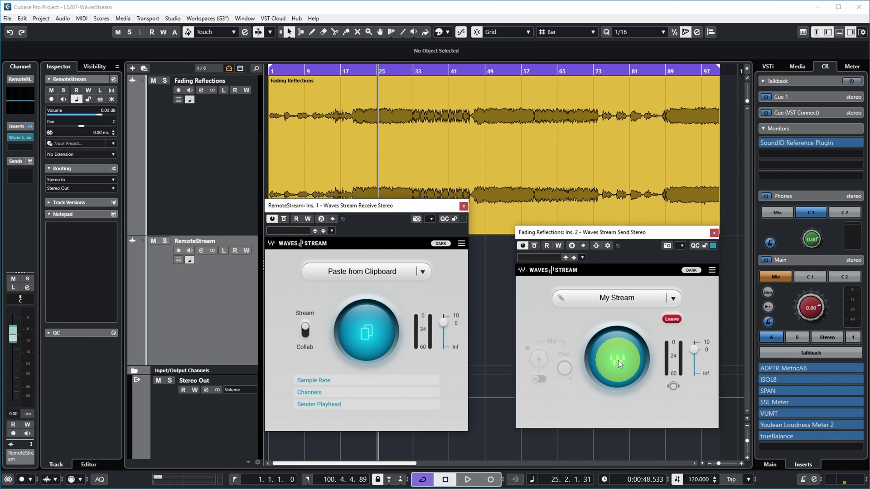
pyautogui.click(618, 361)
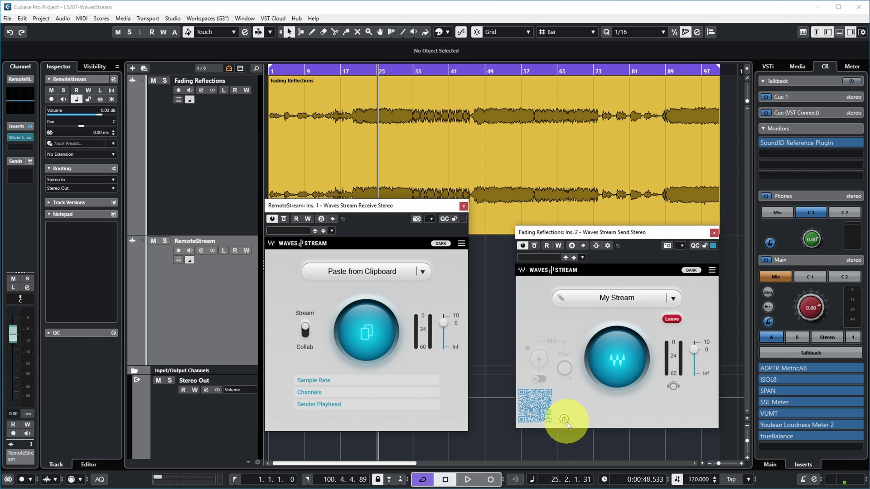
pyautogui.click(356, 270)
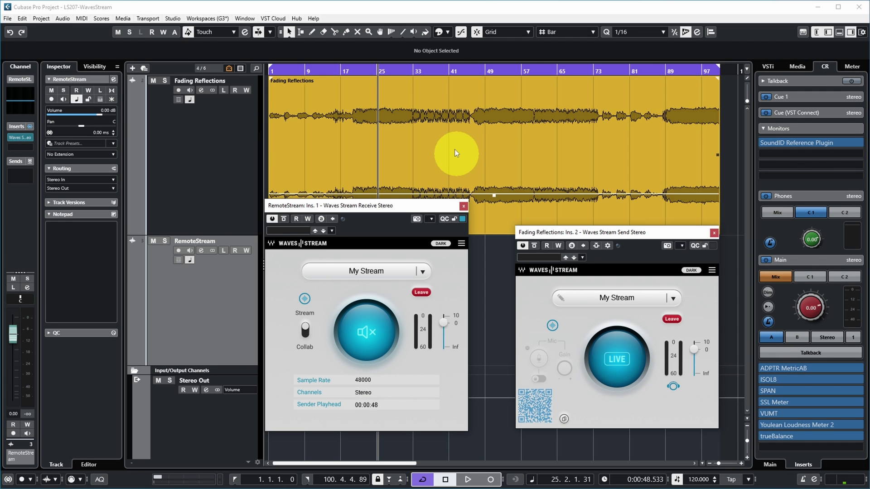
# Step: Move the project playhead to several timeline positions, compare them with the Receive plug-in's Sender Playhead, and stop playback
pyautogui.click(432, 71)
pyautogui.click(543, 71)
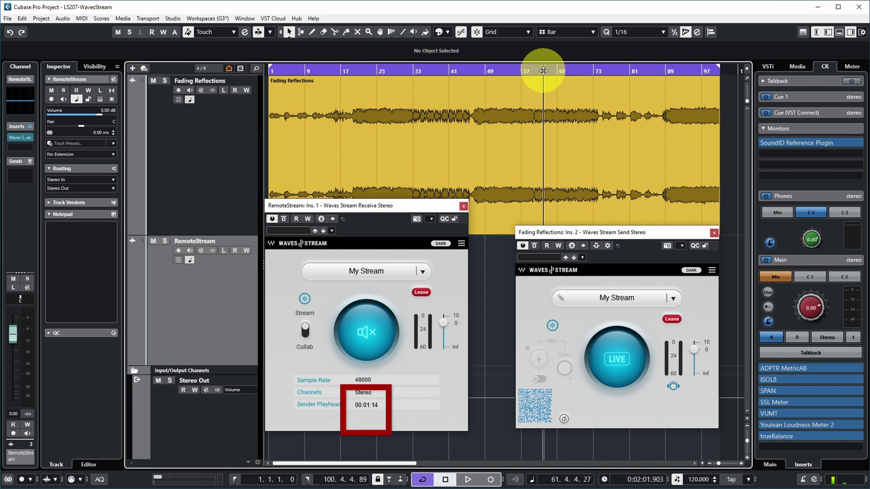
pyautogui.click(650, 71)
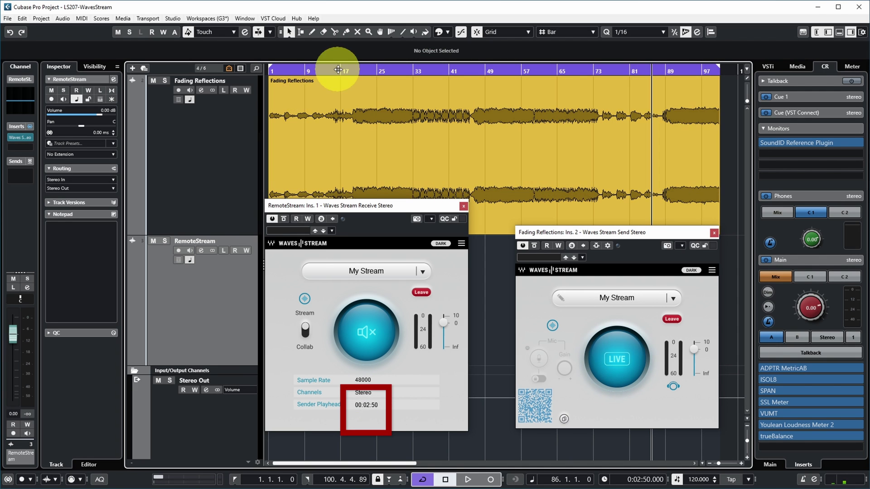
pyautogui.click(358, 71)
pyautogui.click(286, 70)
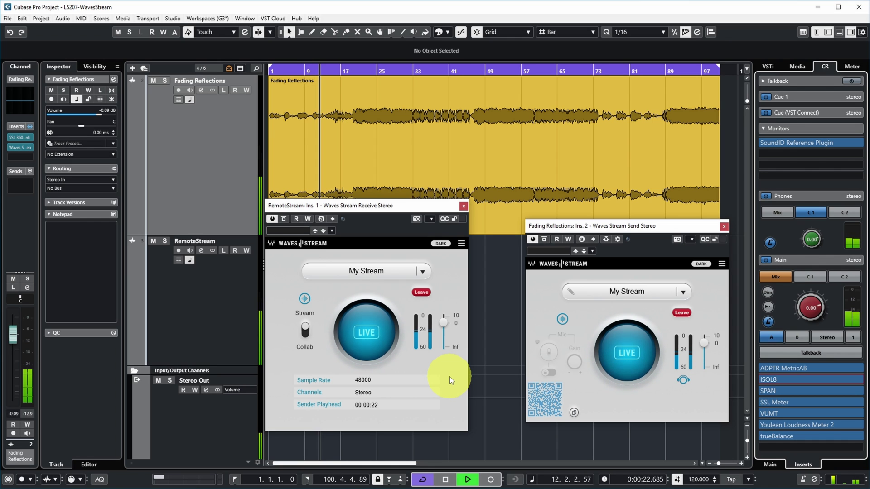
pyautogui.press('space')
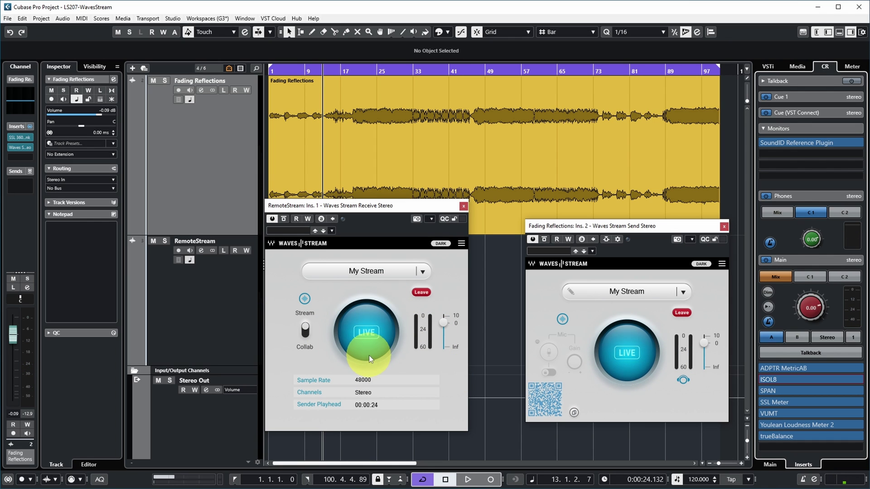
# Step: Try the Receive plug-in's output level fader while the song plays, return it to 0, and stop playback
pyautogui.click(316, 316)
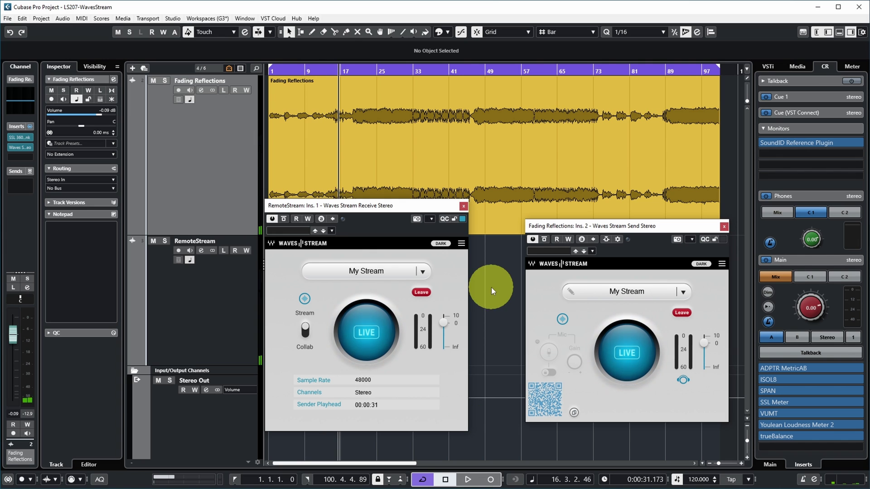
pyautogui.press('space')
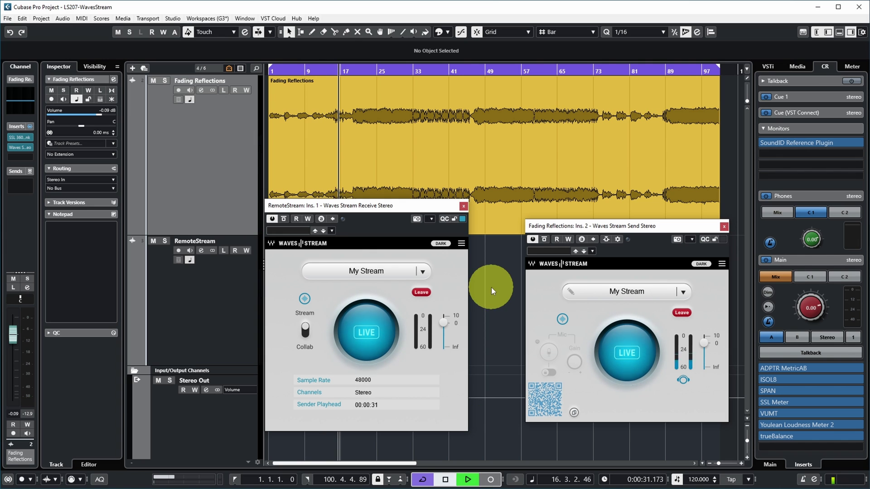
pyautogui.moveTo(444, 323)
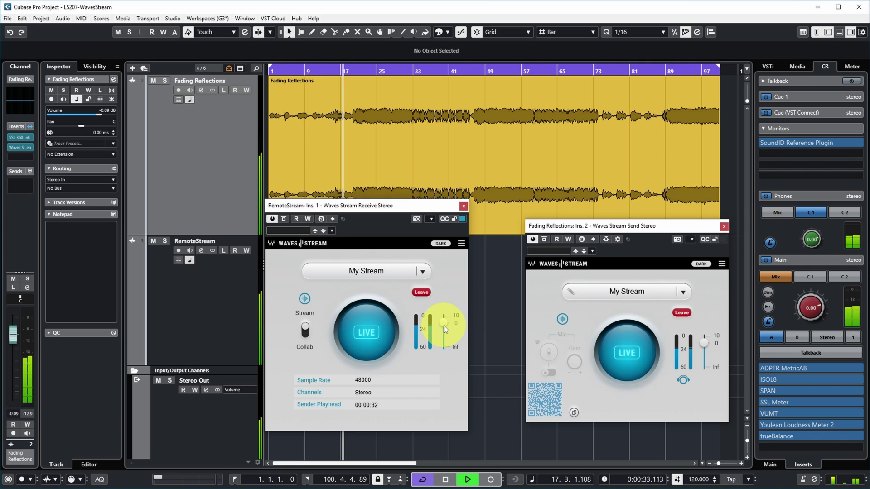
pyautogui.moveTo(443, 323)
pyautogui.mouseDown()
pyautogui.moveTo(430, 365)
pyautogui.moveTo(436, 378)
pyautogui.moveTo(445, 322)
pyautogui.mouseUp()
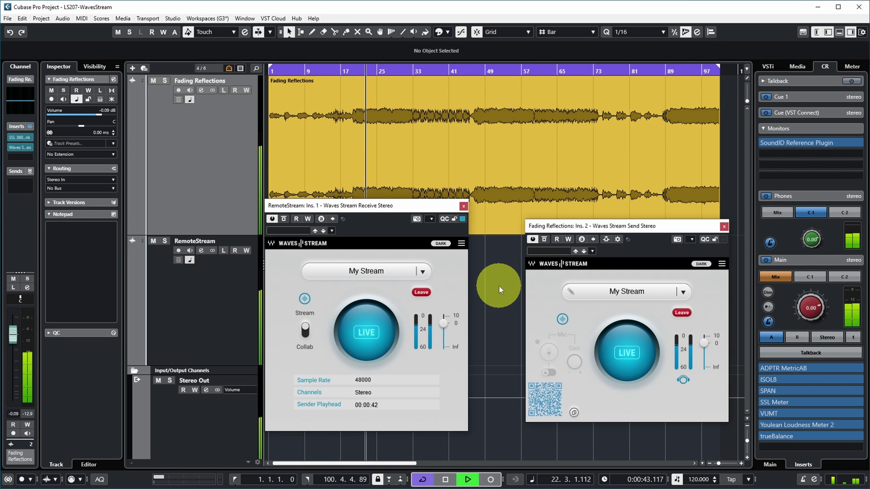
pyautogui.press('space')
# Step: Examine the Receive plug-in's stream options and settings menu, trying its dark theme and switching back
pyautogui.click(422, 271)
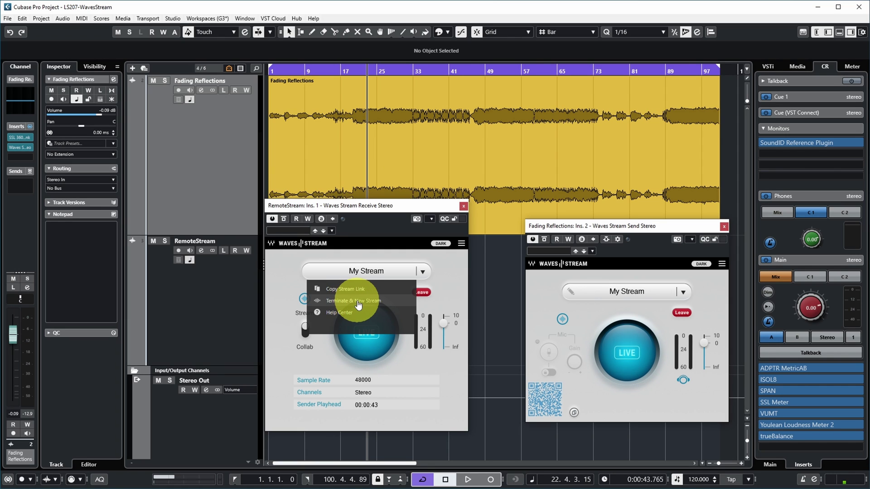
pyautogui.click(440, 243)
pyautogui.click(440, 243)
pyautogui.click(461, 244)
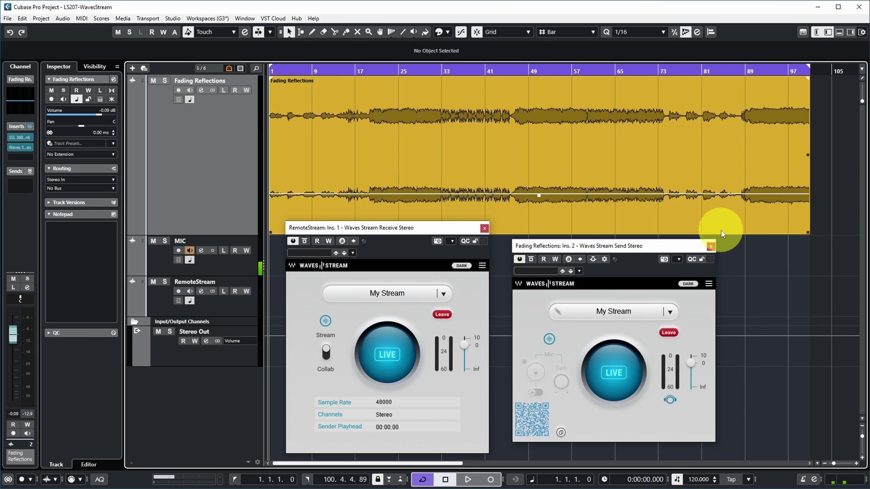
# Step: Select the RemoteStream track to review its insert and routing
pyautogui.click(225, 305)
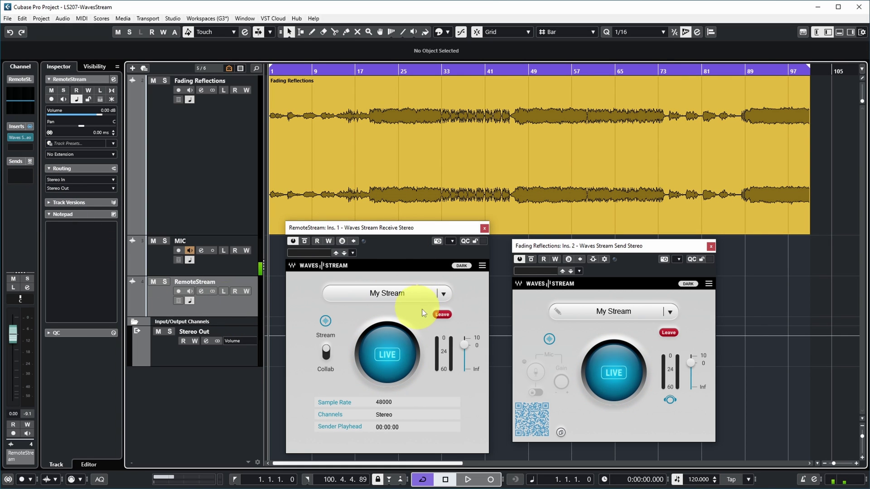
pyautogui.press('space')
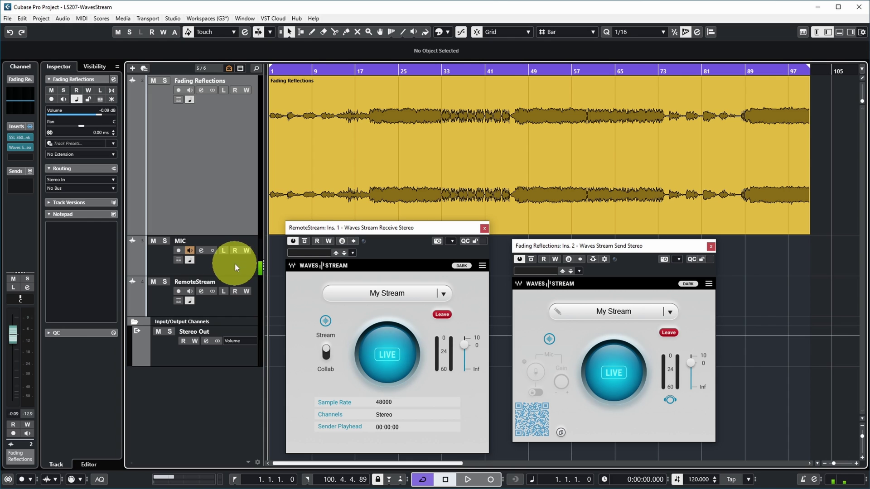
# Step: Activate side-chaining on the Fading Reflections track's Waves Stream Send plug-in and add the MIC track as its side-chain source
pyautogui.click(234, 264)
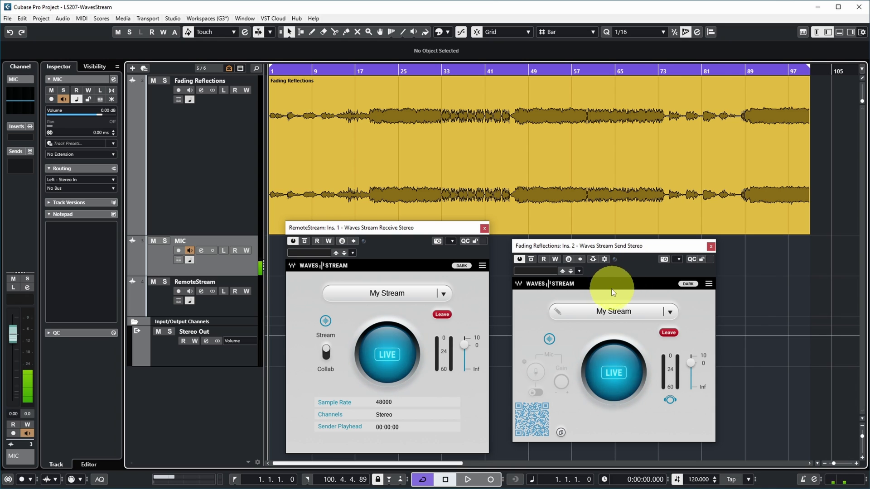
pyautogui.click(593, 260)
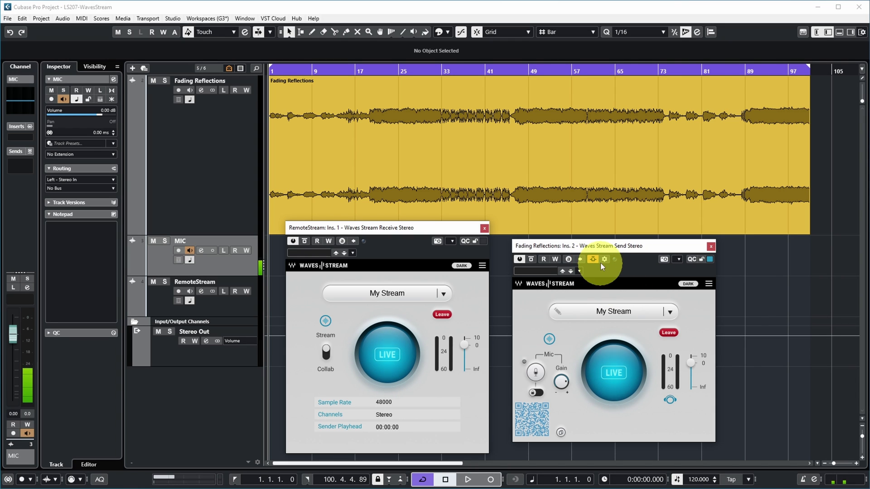
pyautogui.click(603, 259)
pyautogui.click(712, 352)
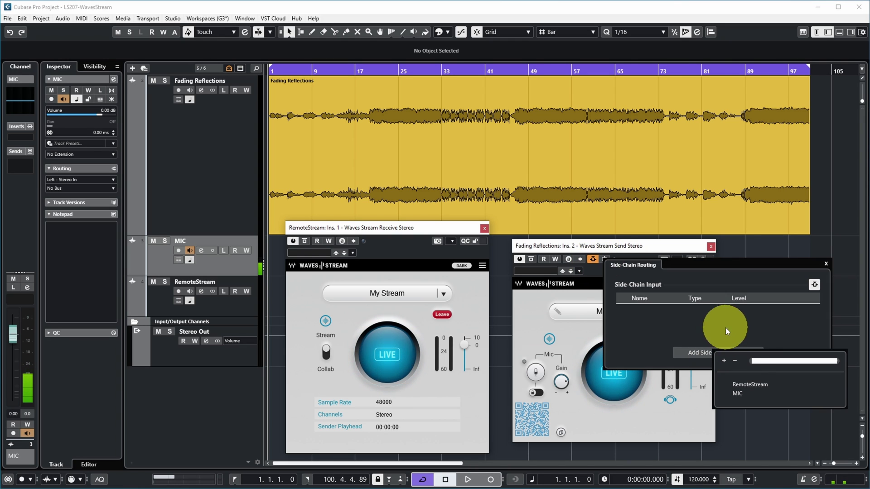
pyautogui.click(737, 393)
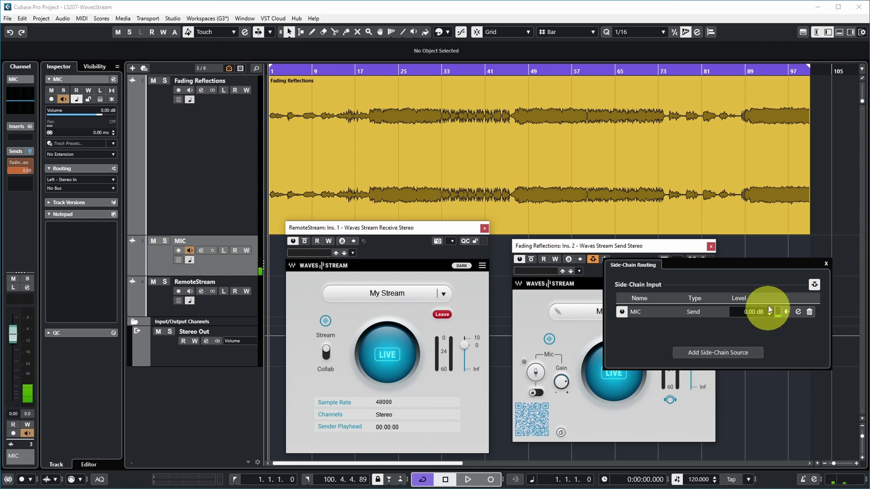
pyautogui.click(825, 264)
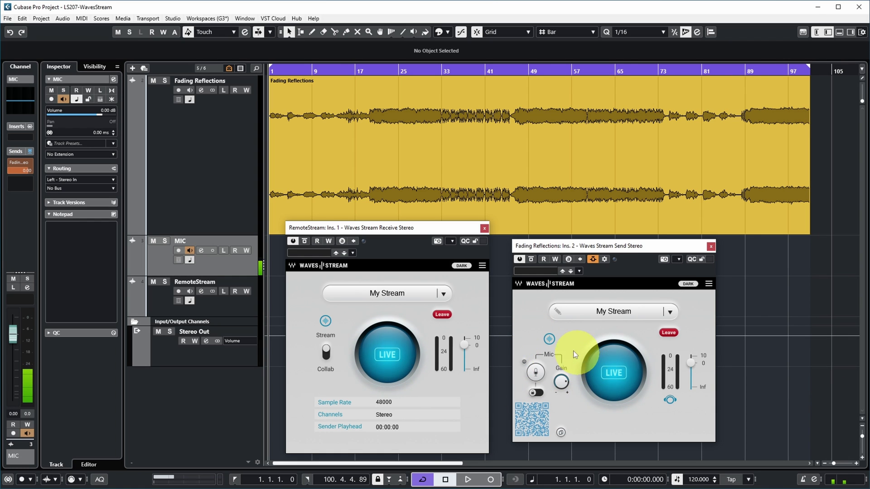
# Step: Try the Send plug-in's Mic button, choose its Learn option, and flip the mic mode switch below it
pyautogui.click(536, 375)
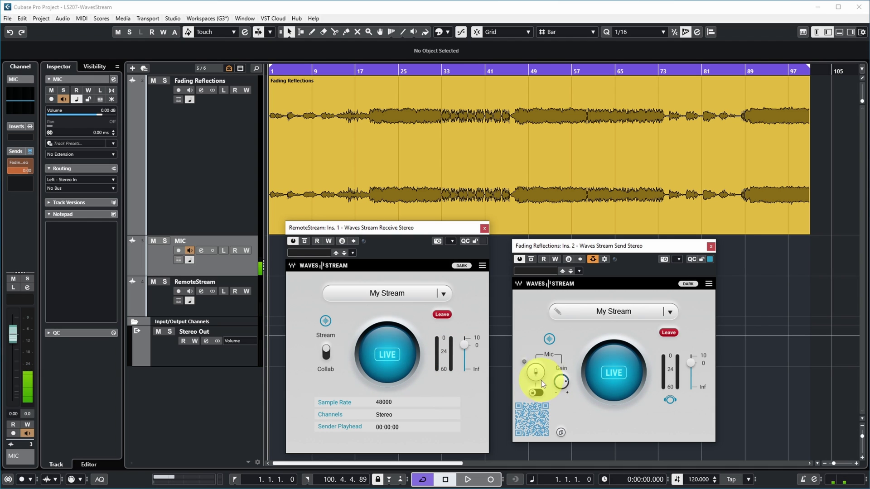
pyautogui.rightClick(537, 374)
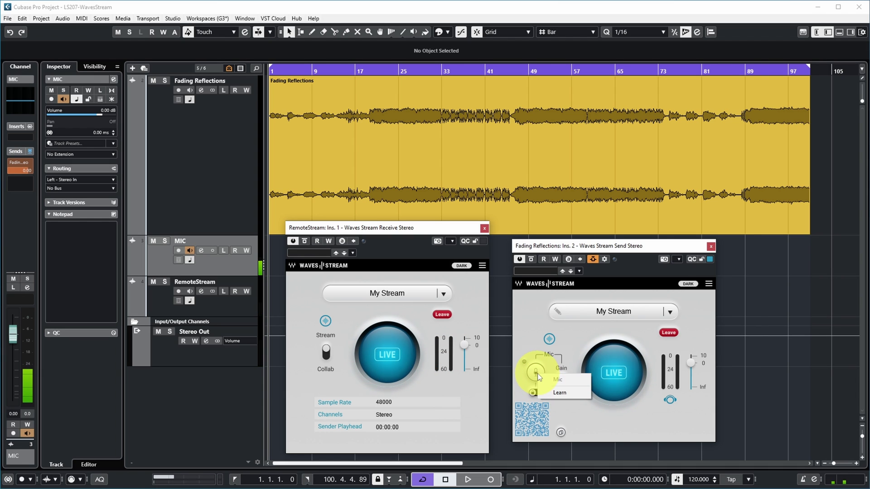
pyautogui.click(559, 393)
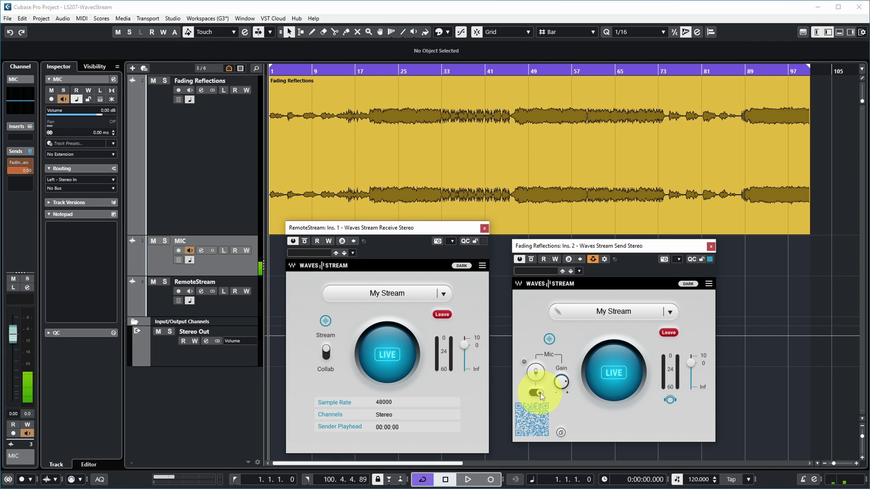
# Step: Turn on the microphone in the Waves Stream Send plug-in and raise its mic gain to 7.2
pyautogui.click(536, 373)
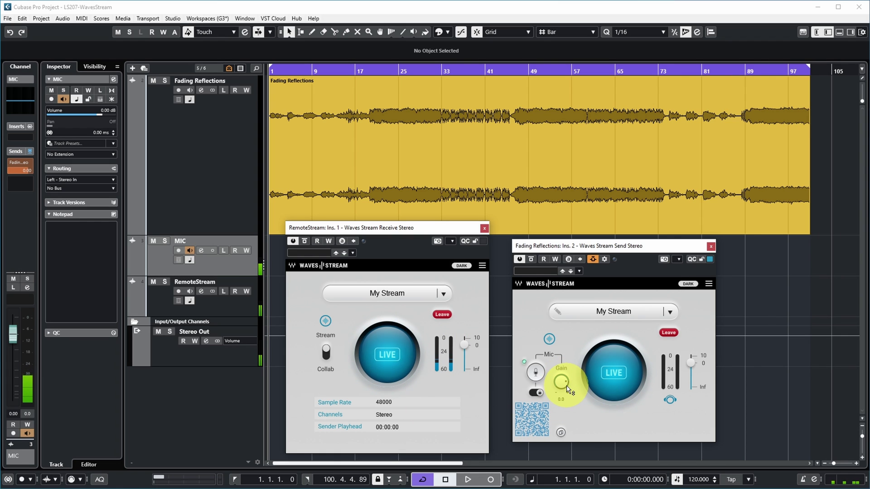
pyautogui.moveTo(568, 391); pyautogui.dragTo(566, 337)
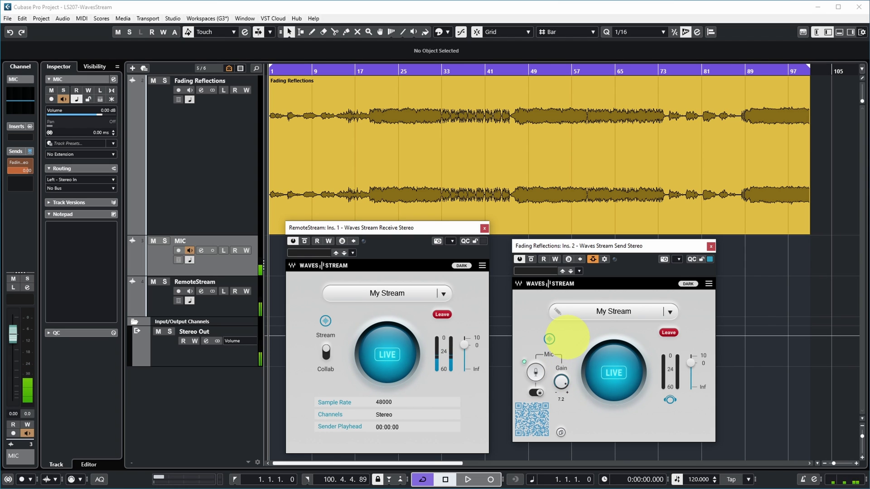